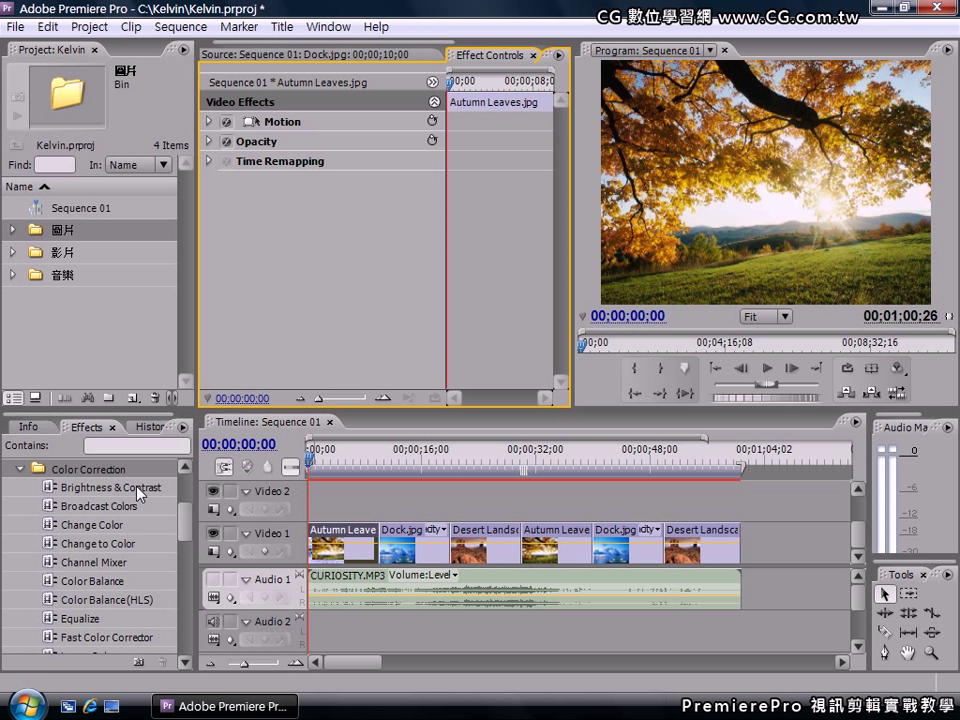
pyautogui.moveTo(138, 493); pyautogui.dragTo(245, 335)
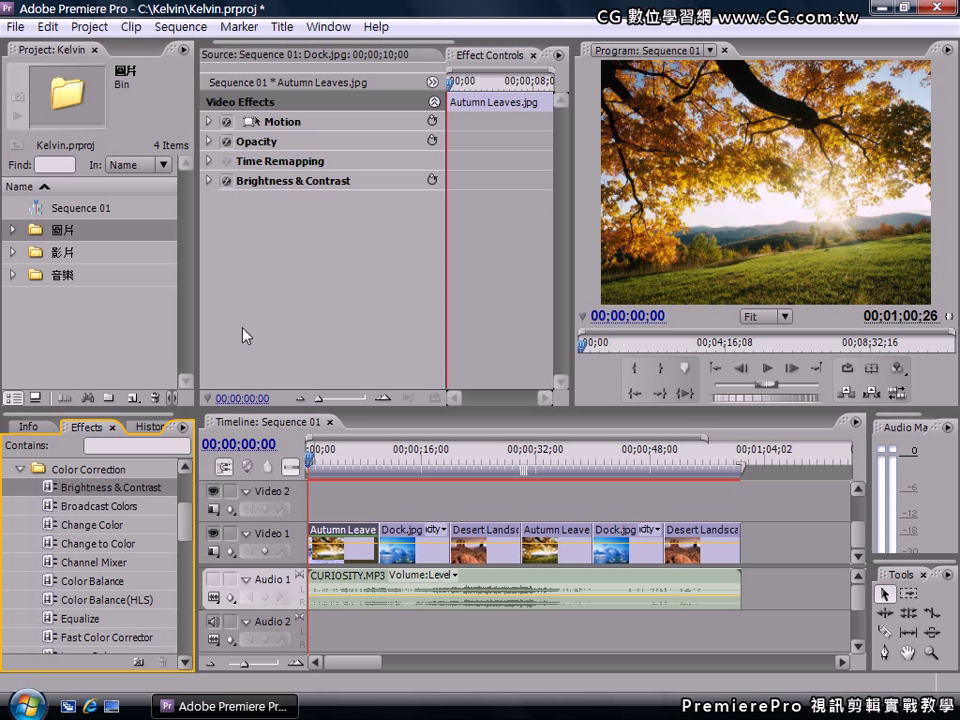
pyautogui.click(208, 180)
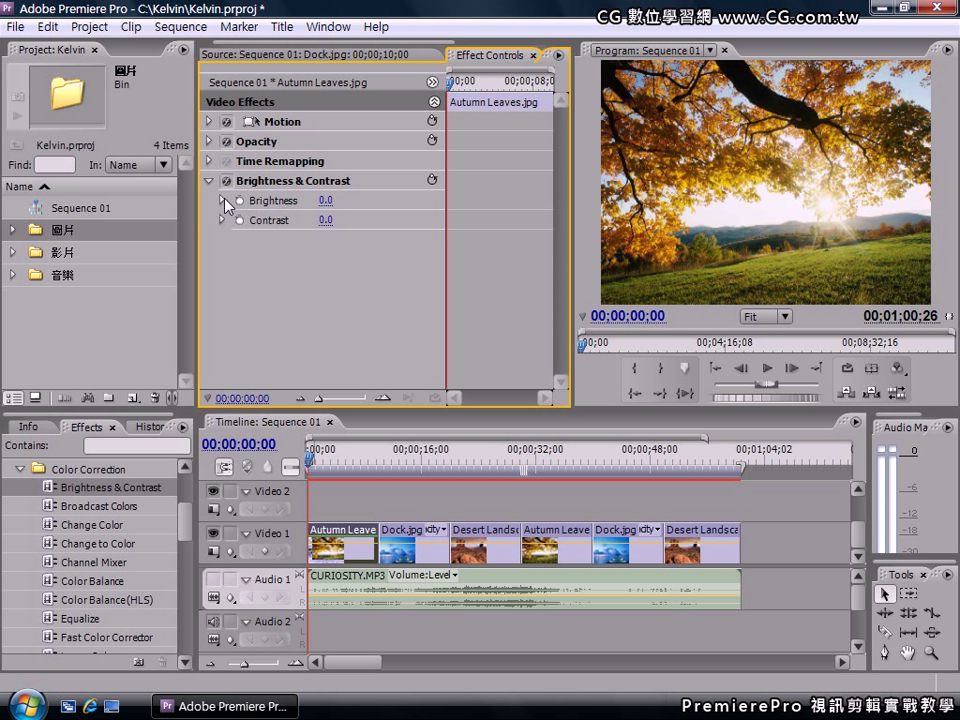
pyautogui.click(222, 201)
pyautogui.moveTo(322, 237); pyautogui.dragTo(298, 238)
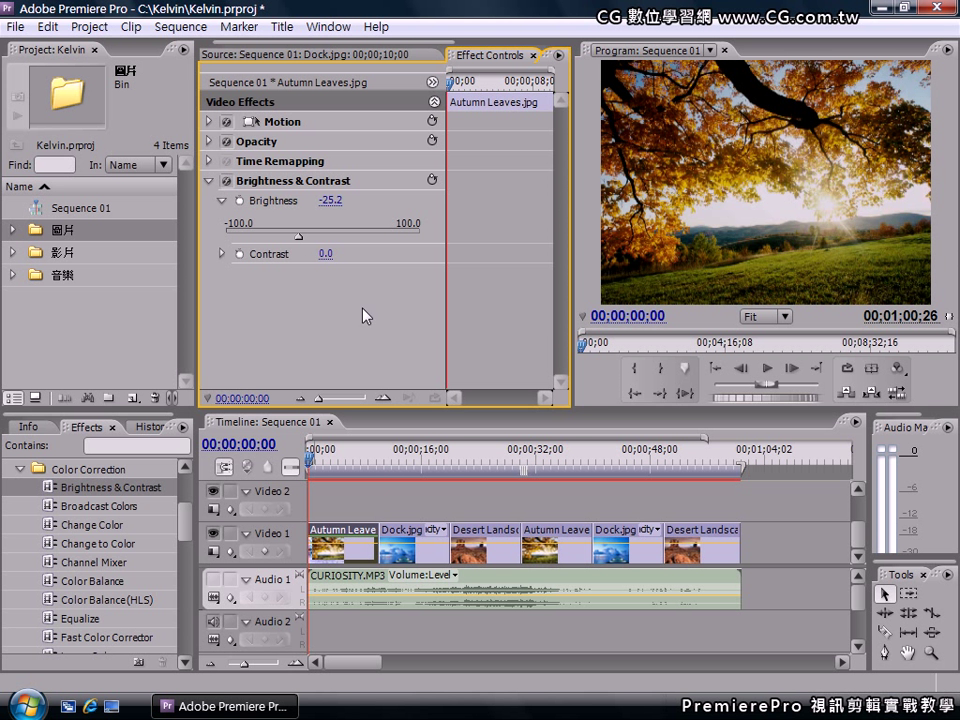
pyautogui.click(432, 180)
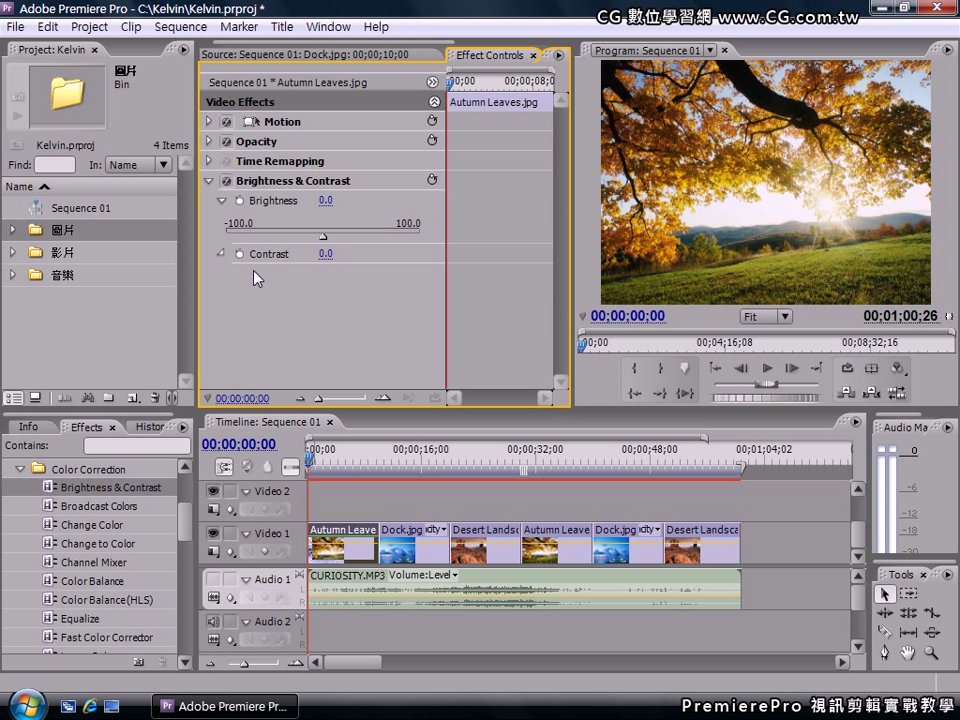
pyautogui.click(221, 253)
pyautogui.moveTo(323, 292); pyautogui.dragTo(290, 286)
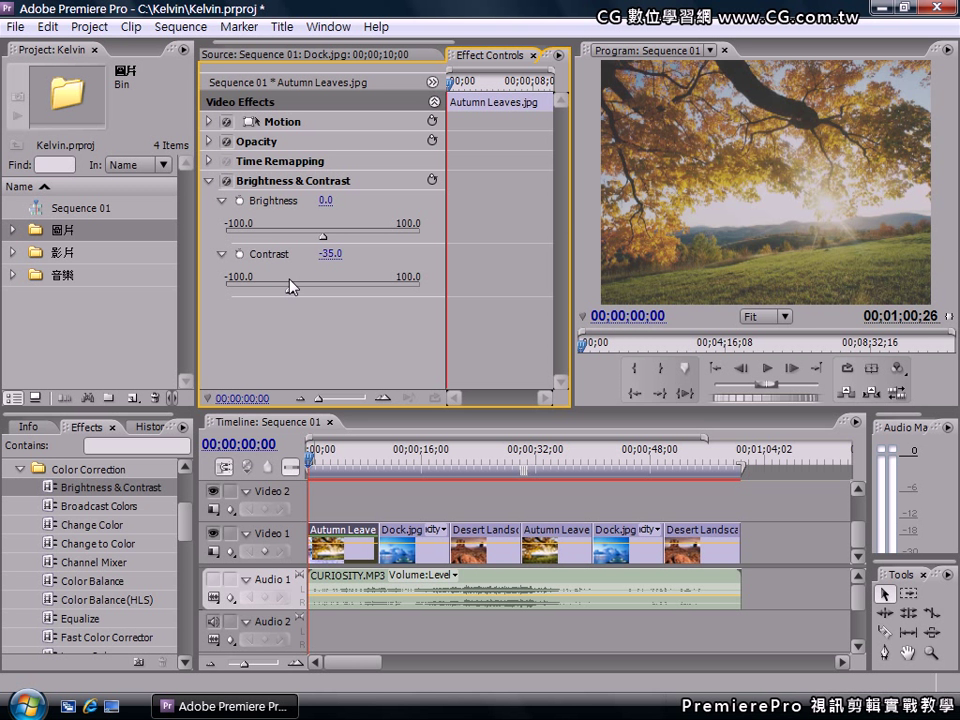
pyautogui.click(230, 181)
pyautogui.press('Delete')
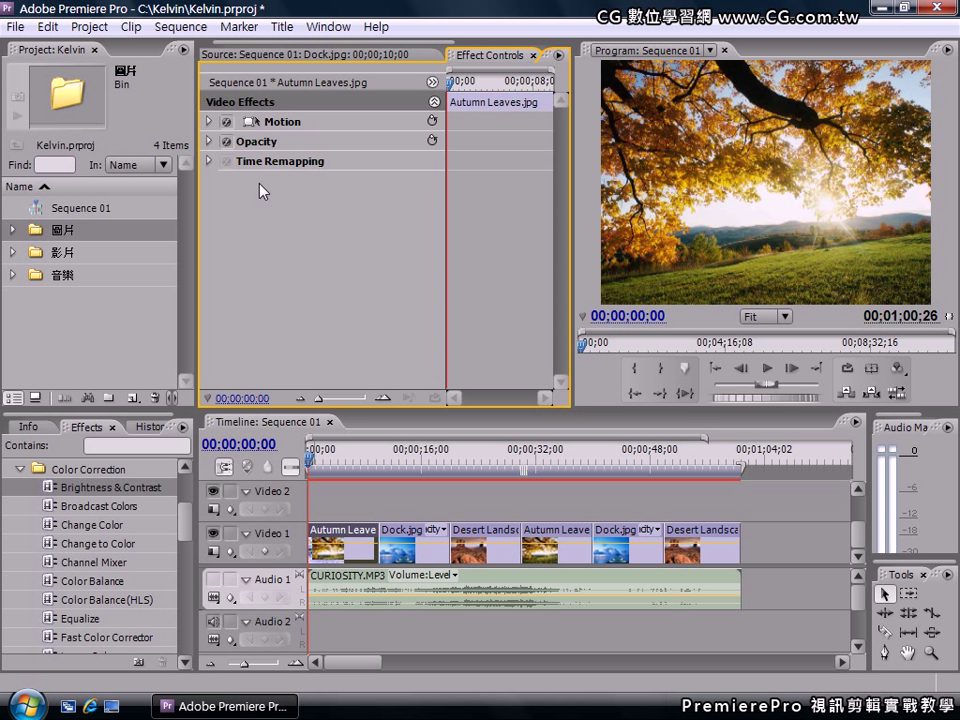
# Apply Broadcast Colors to the Autumn Leaves clip and expand its settings
pyautogui.click(130, 513)
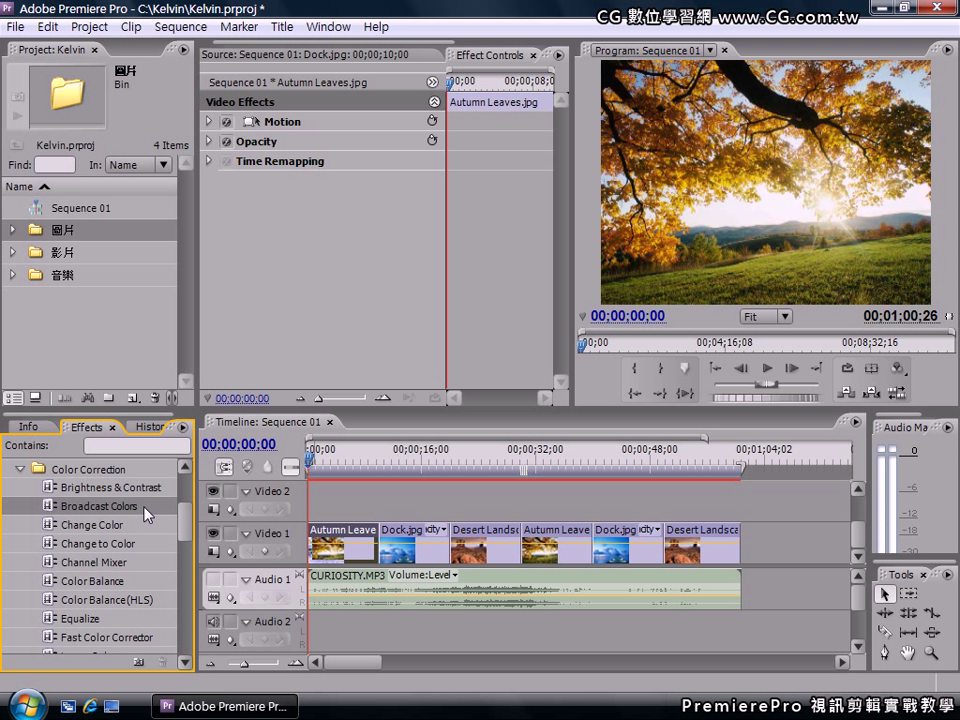
pyautogui.moveTo(93, 516); pyautogui.dragTo(248, 272)
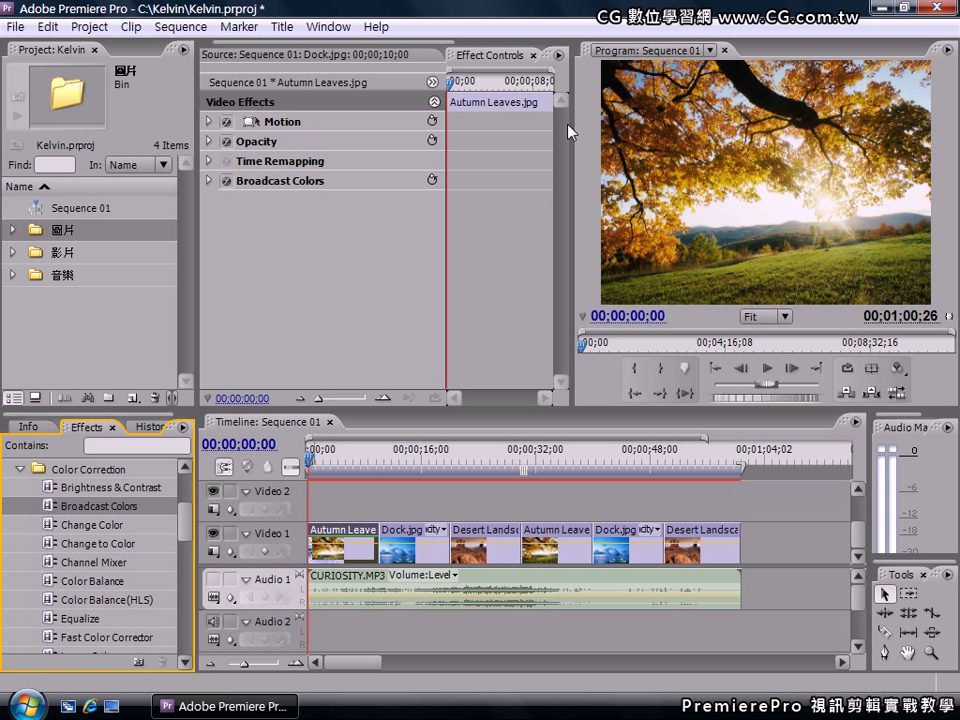
pyautogui.click(209, 182)
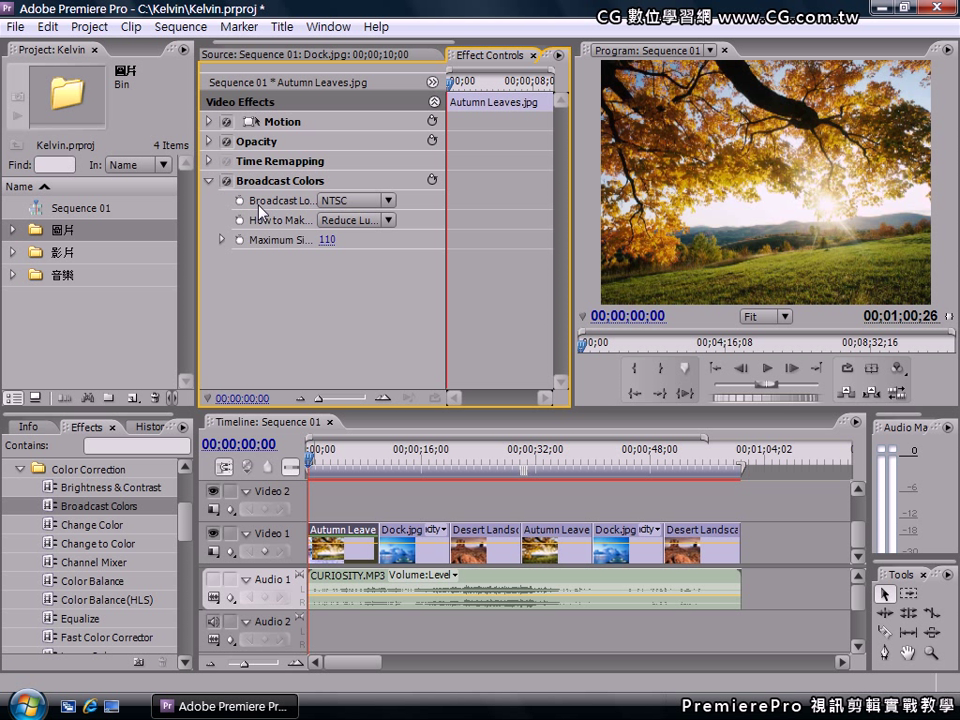
# Keep Broadcast Colors at NTSC locale with Reduce Luminance as the safe method
pyautogui.click(389, 201)
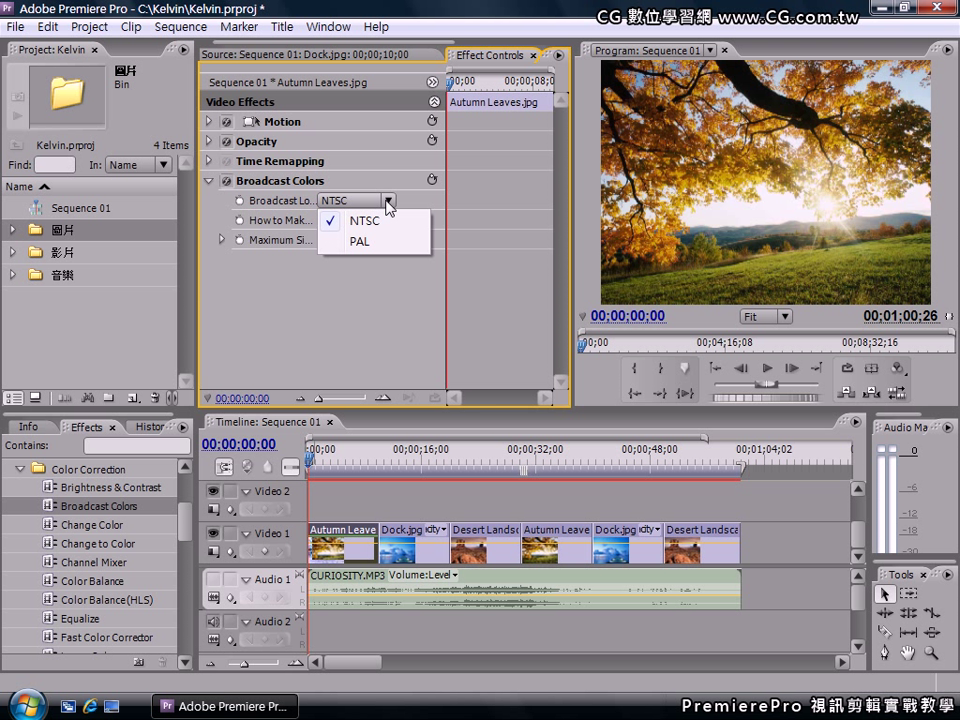
pyautogui.click(377, 223)
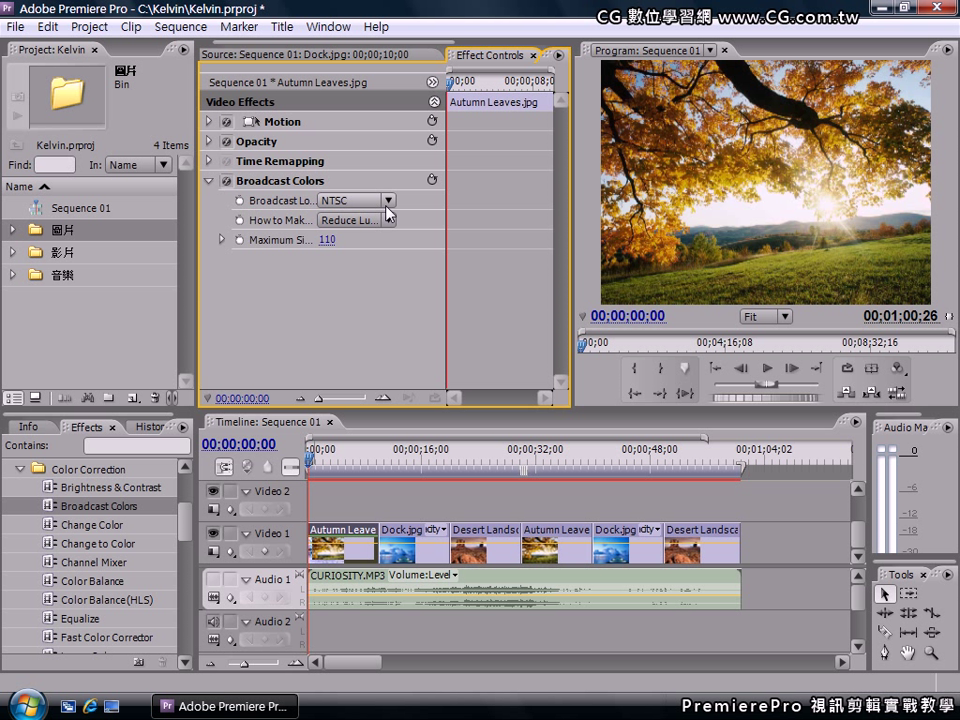
pyautogui.click(389, 220)
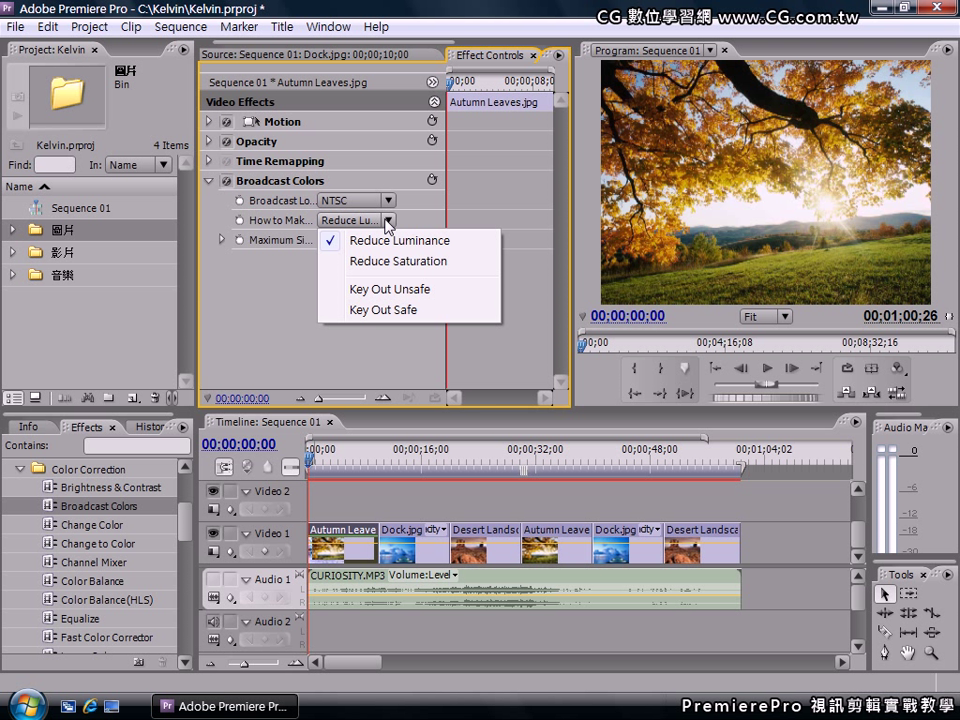
pyautogui.click(388, 222)
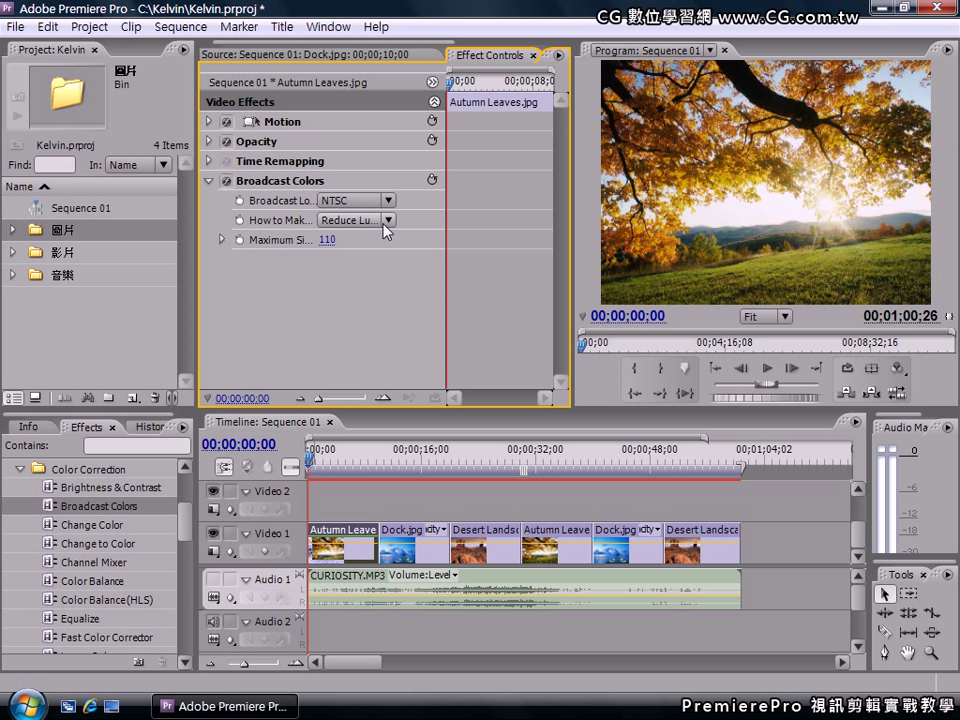
pyautogui.click(256, 186)
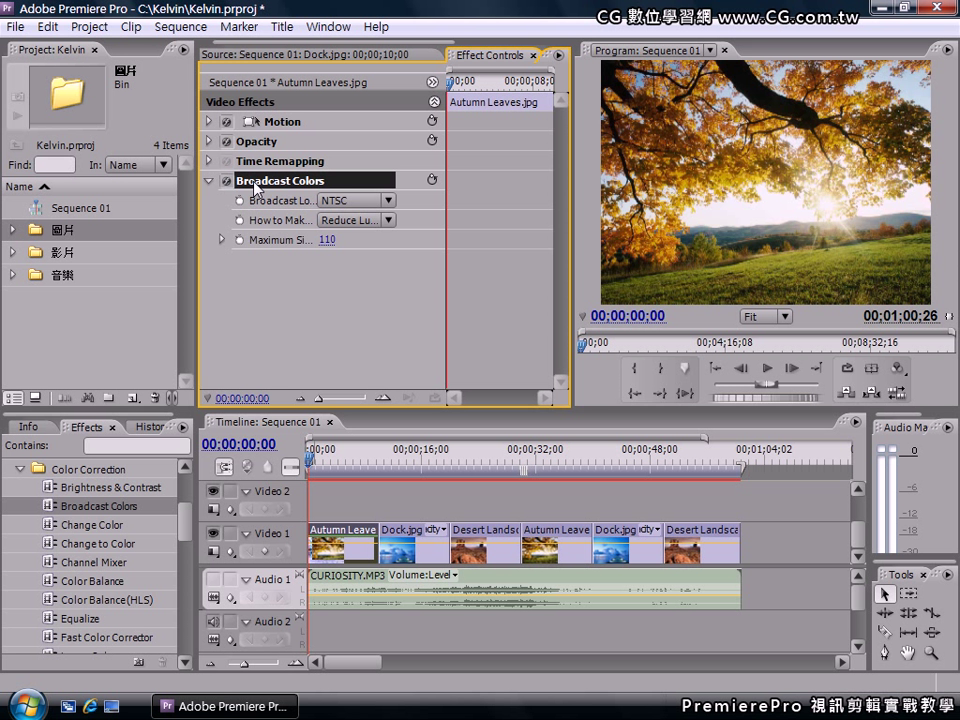
# Replace Broadcast Colors on Autumn Leaves with Color Balance and expand its settings
pyautogui.press('Delete')
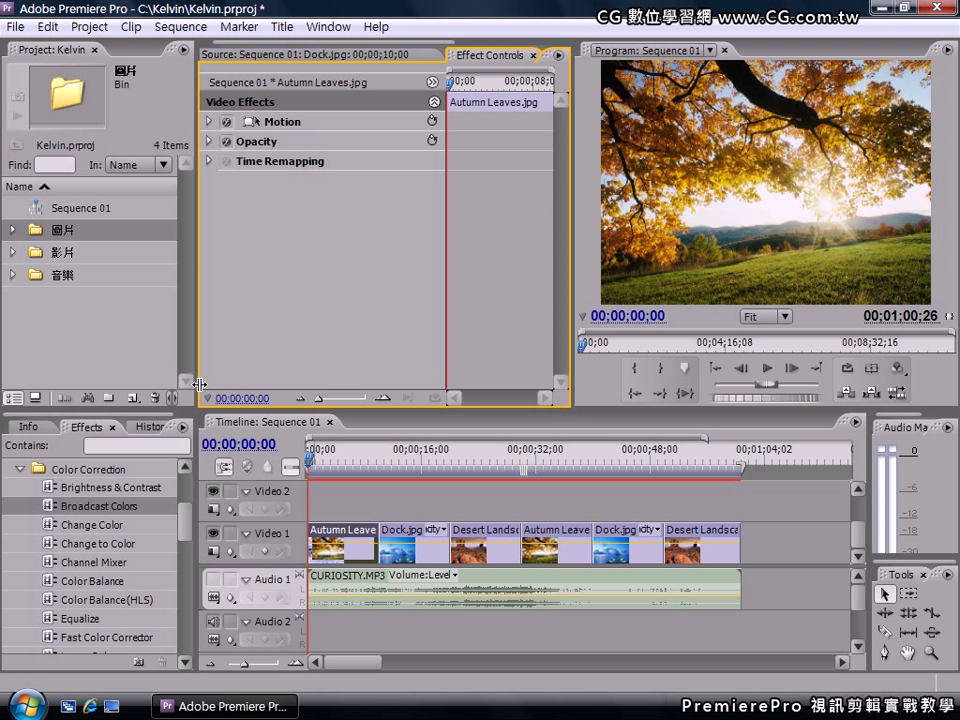
pyautogui.click(124, 585)
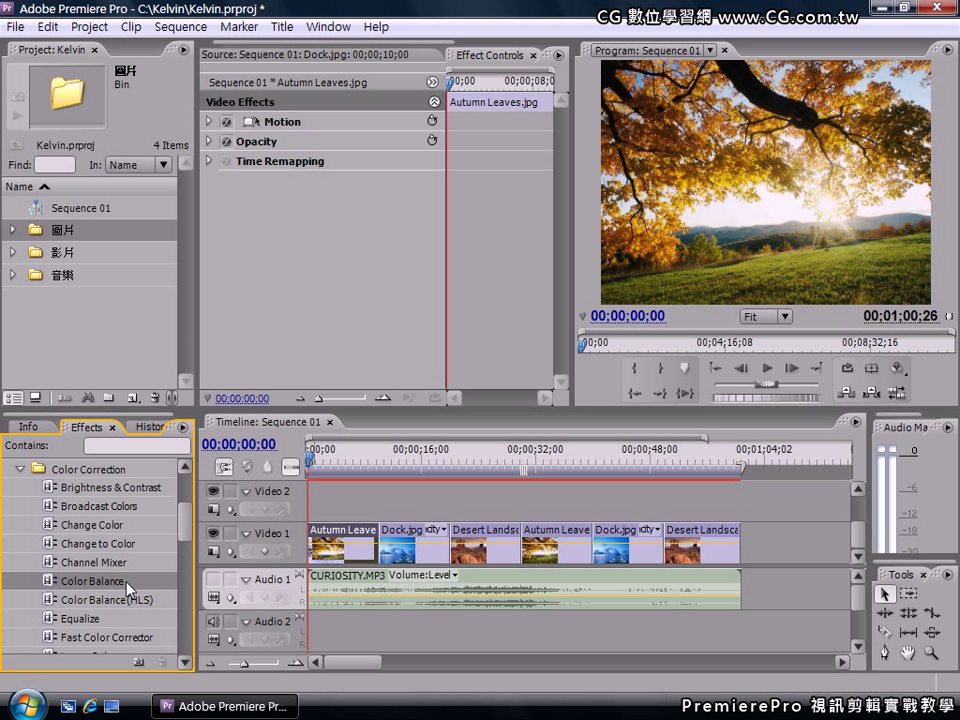
pyautogui.moveTo(127, 588); pyautogui.dragTo(253, 277)
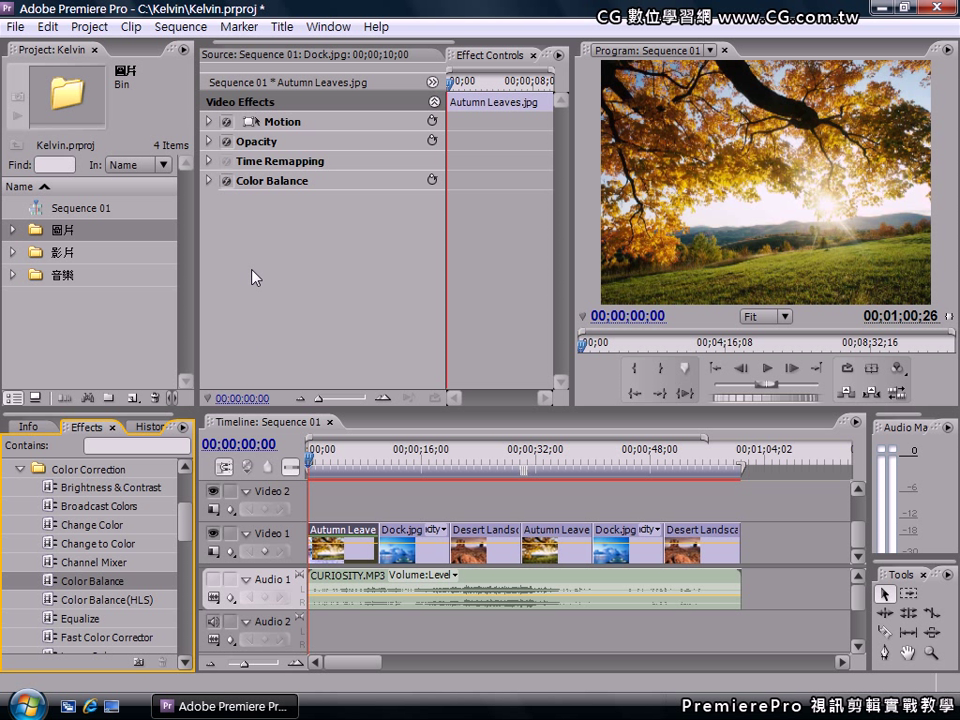
pyautogui.click(212, 184)
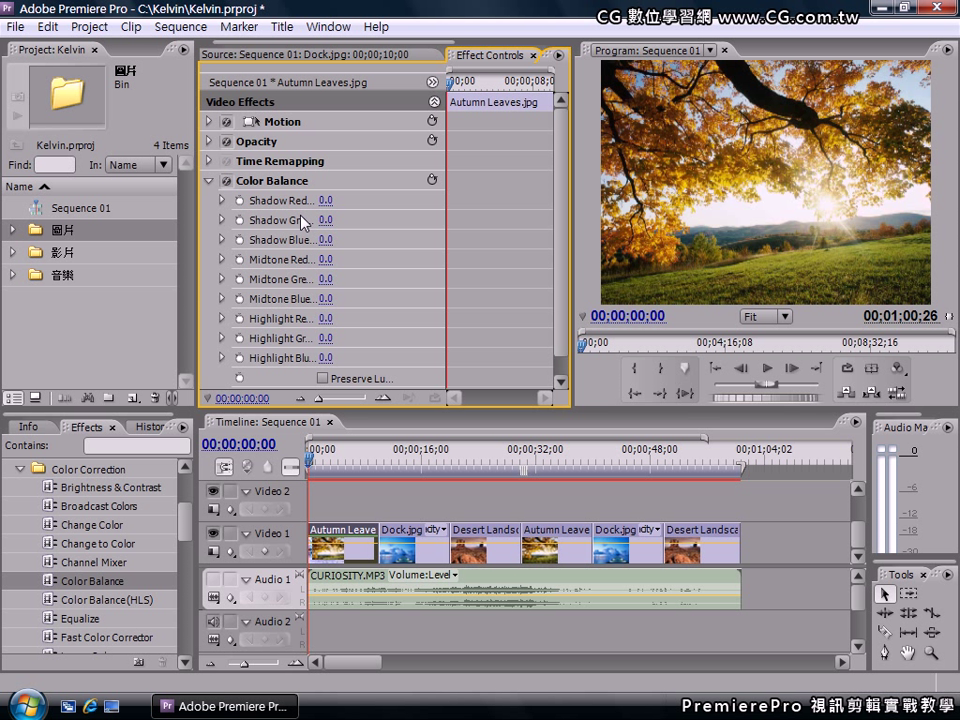
# Warm the image with Shadow Red Balance 36.0 and higher Midtone Red, then delete Color Balance
pyautogui.click(432, 82)
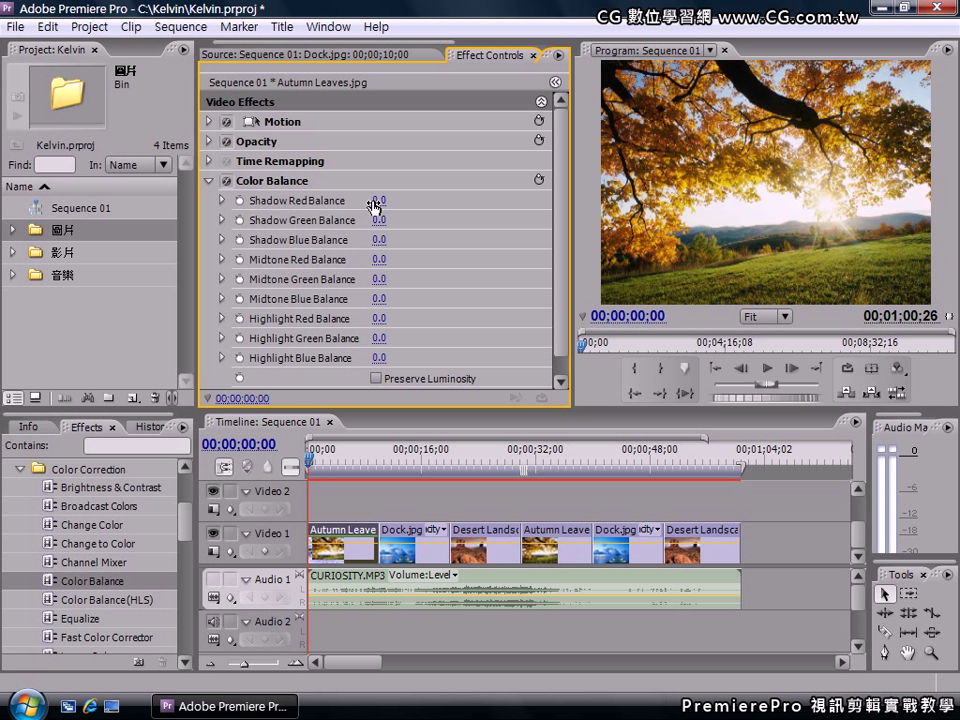
pyautogui.moveTo(378, 200); pyautogui.dragTo(396, 202)
pyautogui.moveTo(378, 259); pyautogui.dragTo(394, 259)
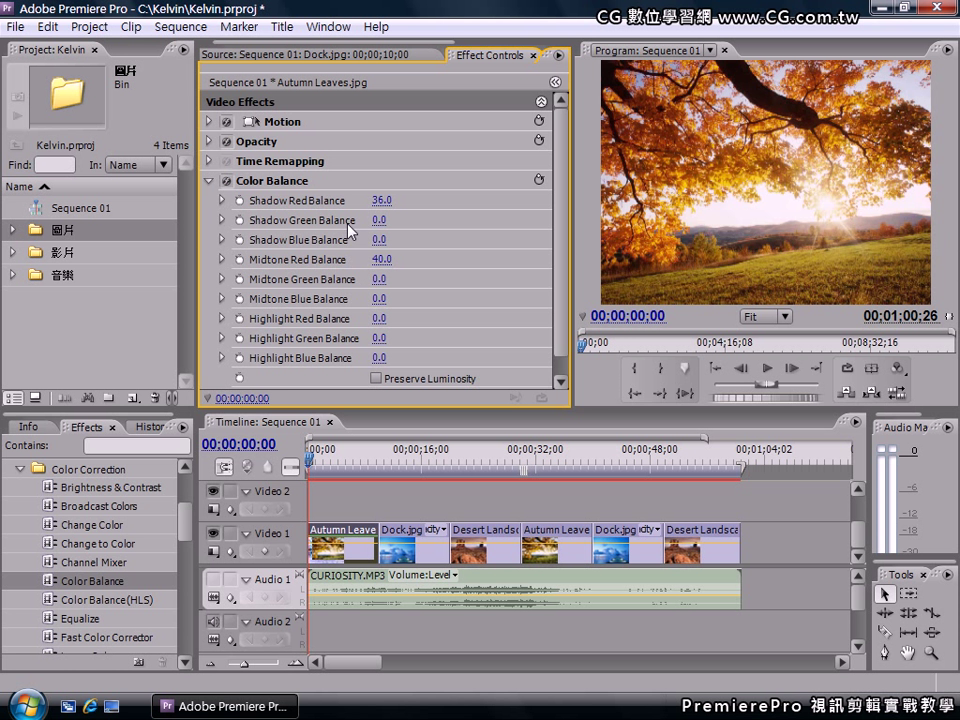
pyautogui.click(281, 184)
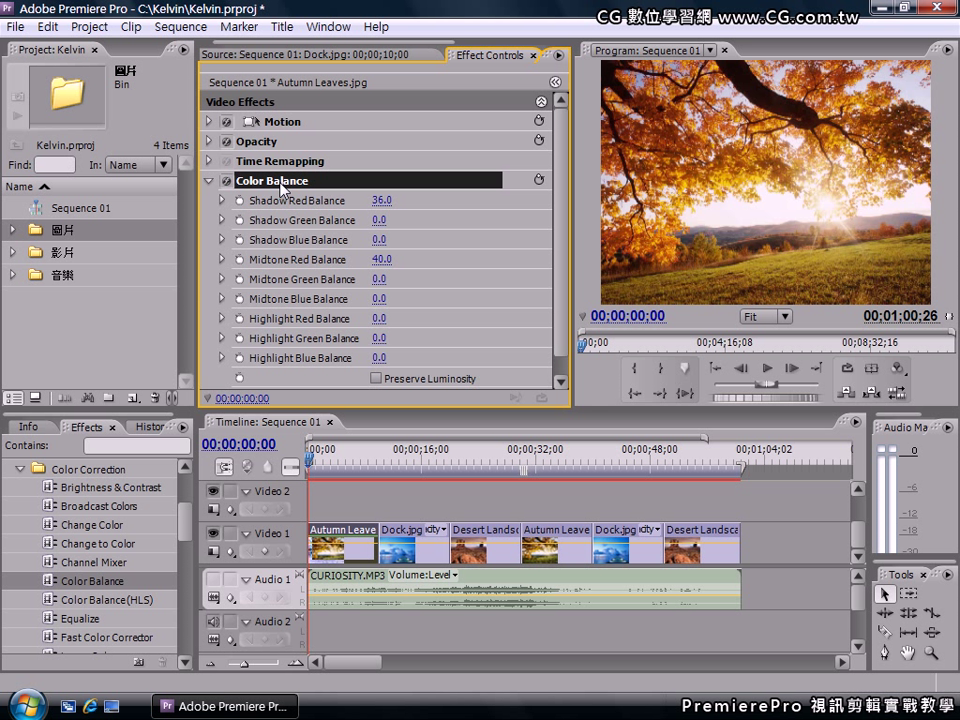
pyautogui.press('Delete')
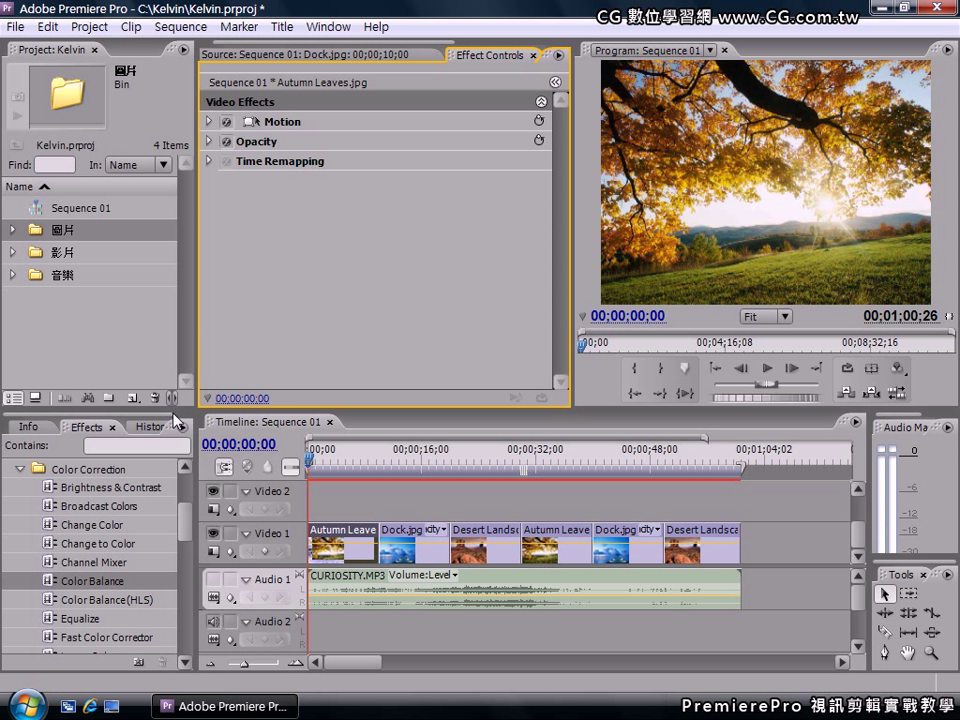
pyautogui.scroll(-6, 183, 532)
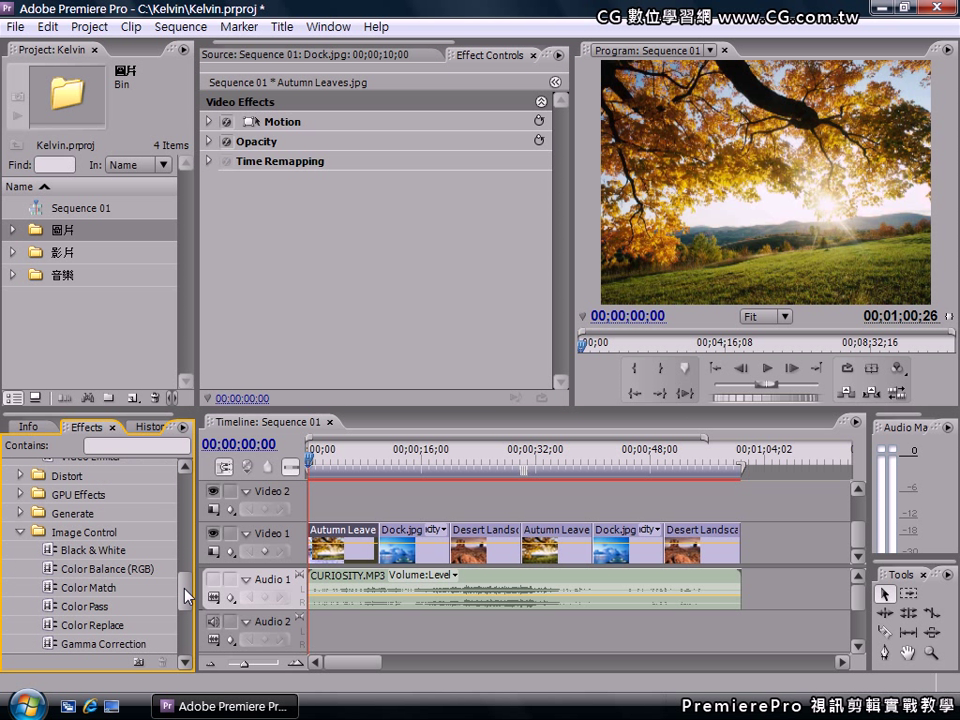
pyautogui.click(101, 576)
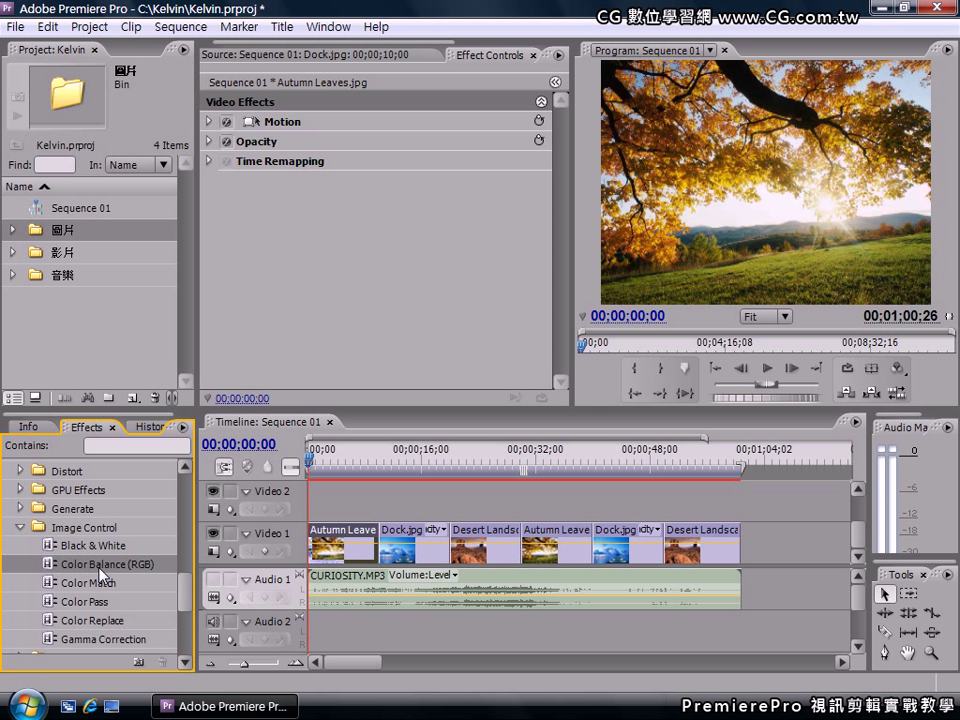
pyautogui.moveTo(101, 573); pyautogui.dragTo(227, 242)
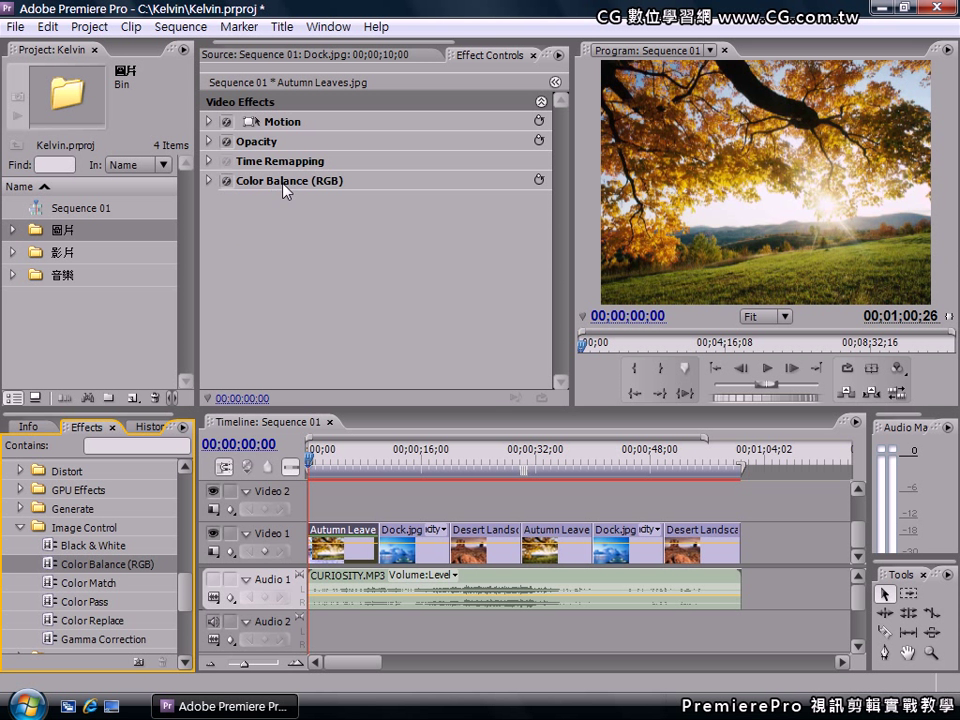
pyautogui.click(208, 181)
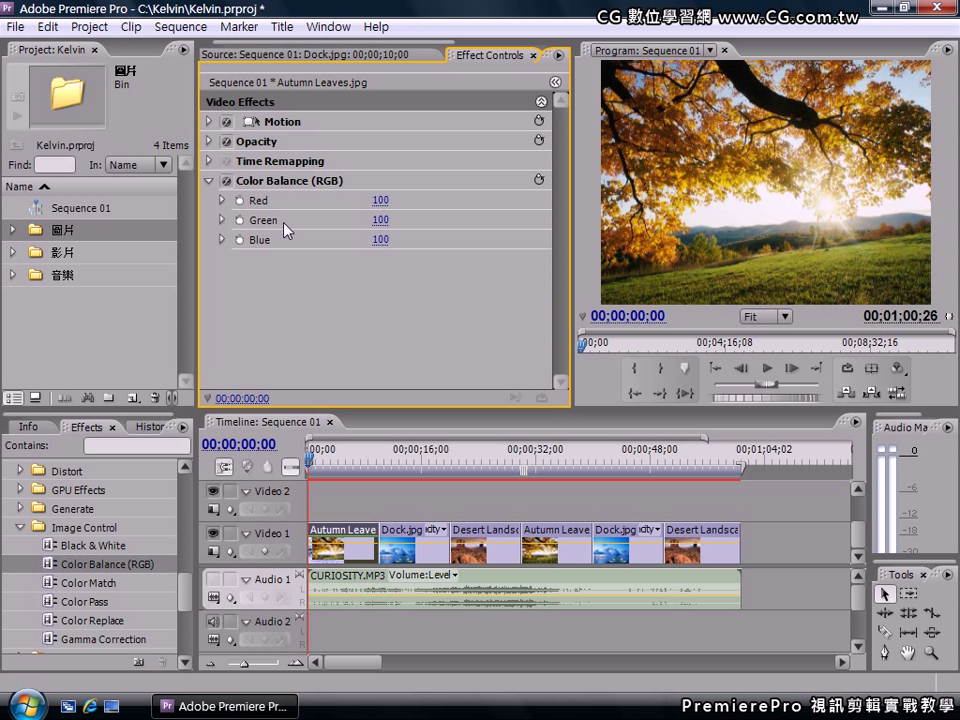
pyautogui.click(222, 200)
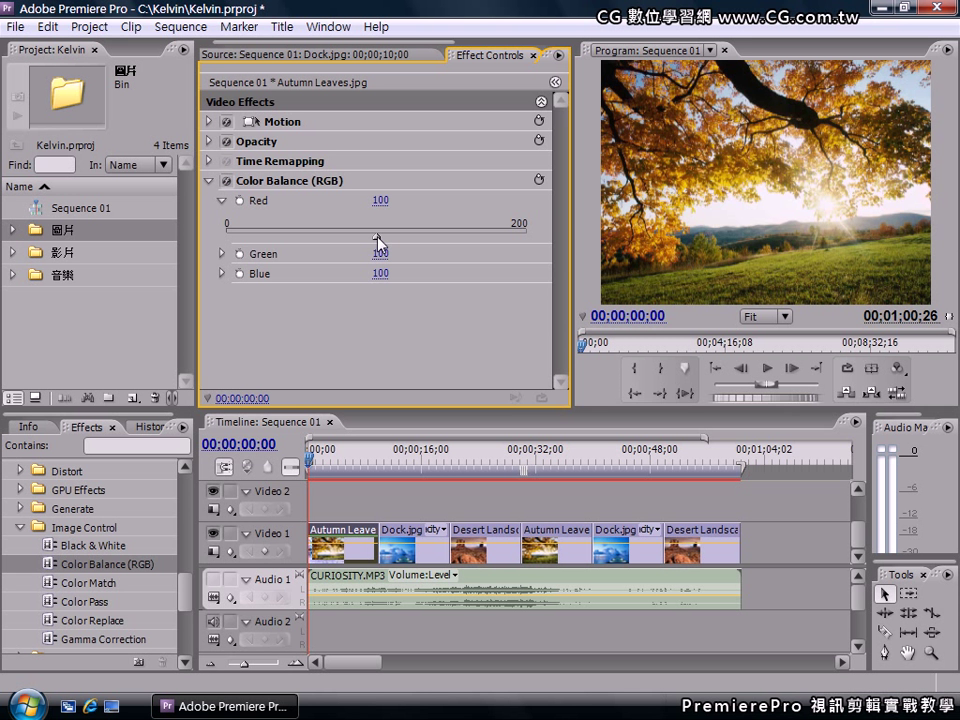
pyautogui.moveTo(379, 242); pyautogui.dragTo(330, 240)
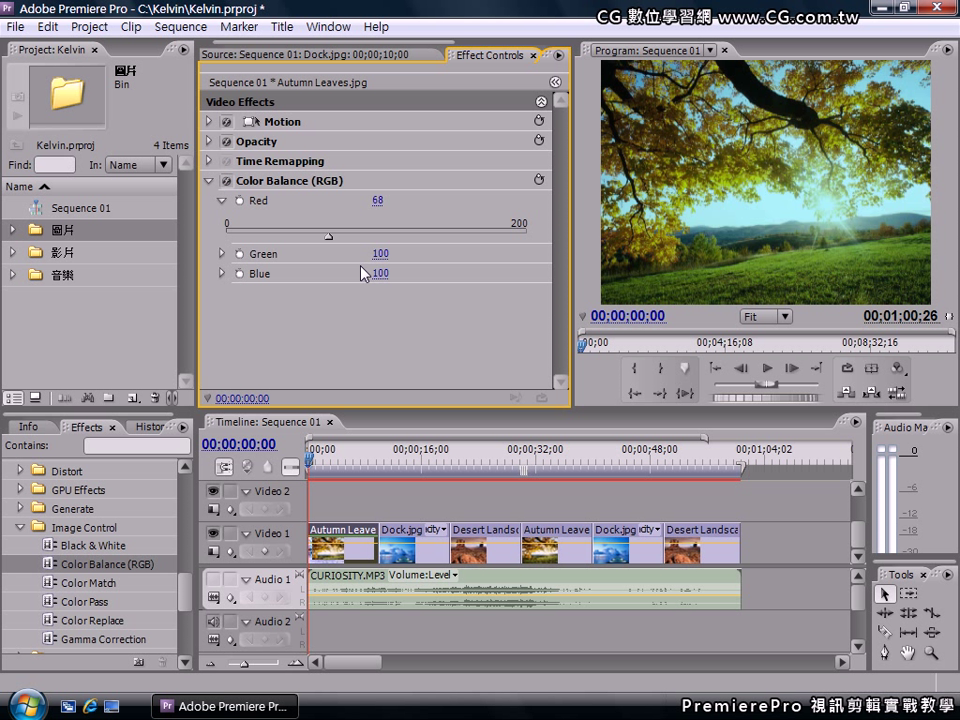
pyautogui.click(539, 180)
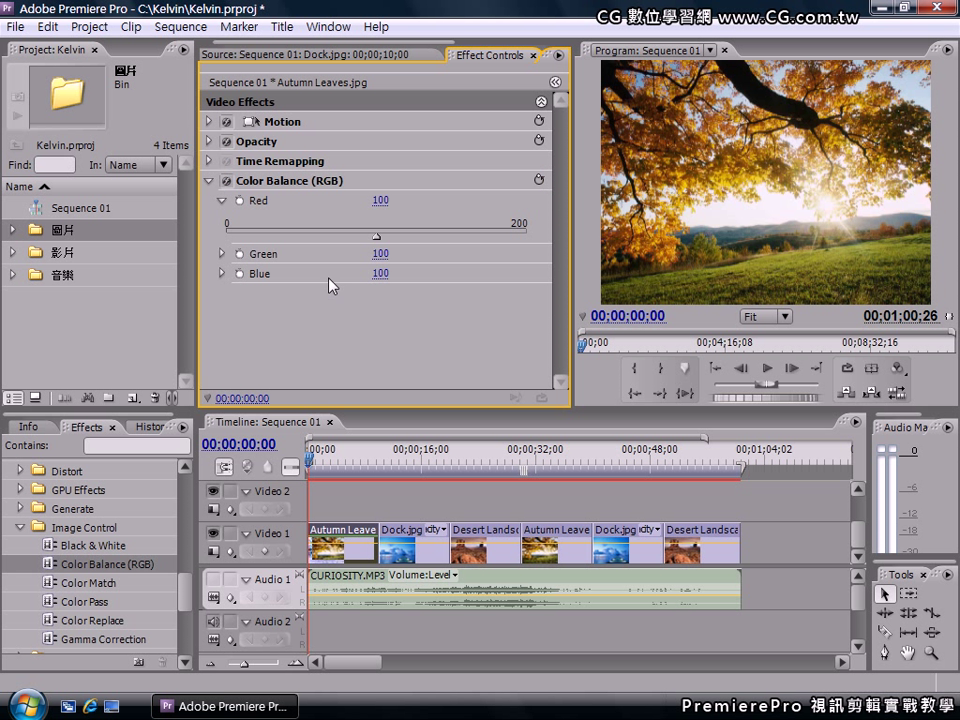
pyautogui.click(222, 254)
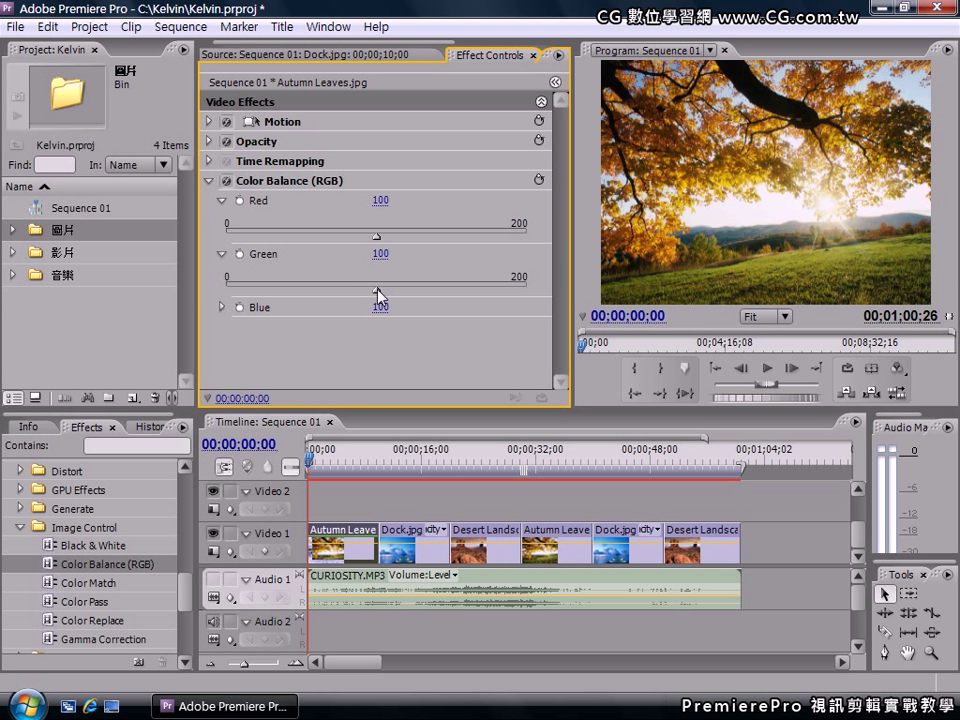
pyautogui.moveTo(378, 293); pyautogui.dragTo(435, 295)
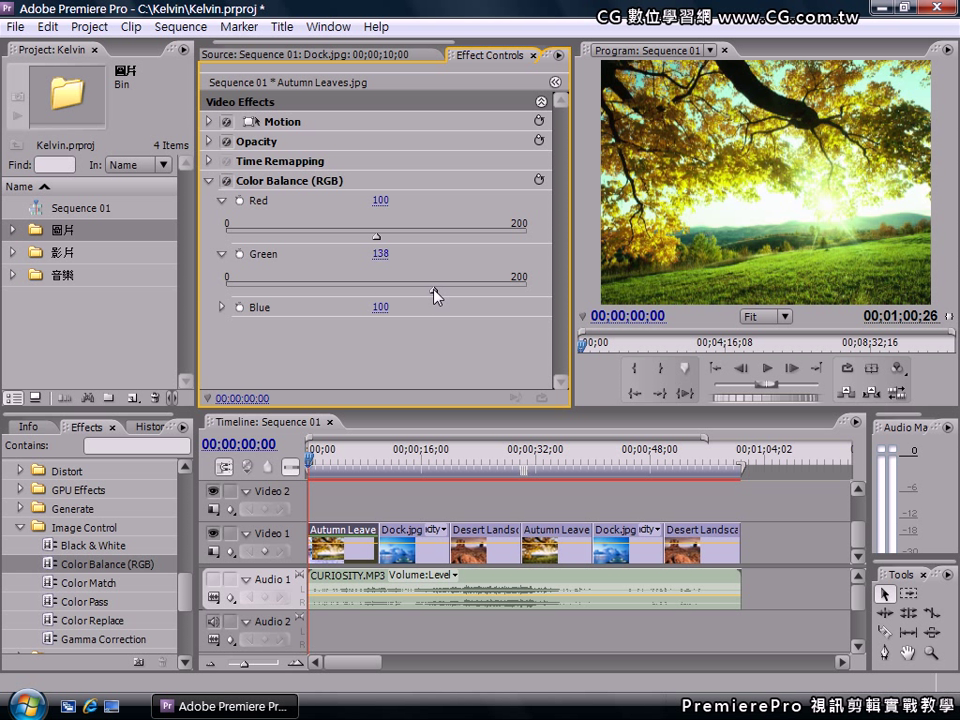
pyautogui.moveTo(433, 295); pyautogui.dragTo(327, 295)
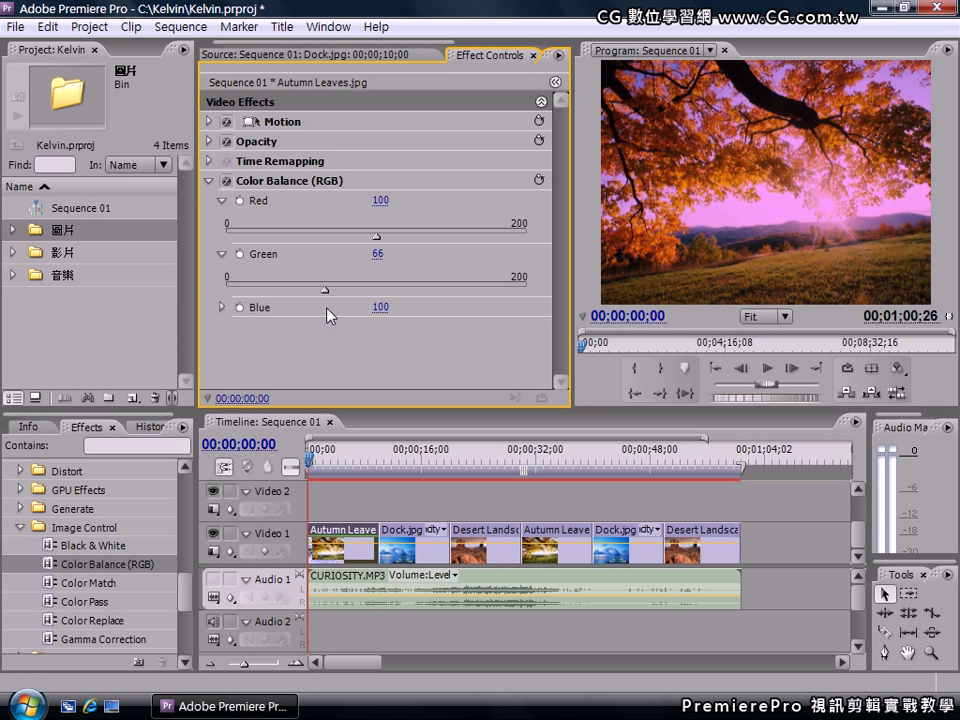
pyautogui.click(222, 308)
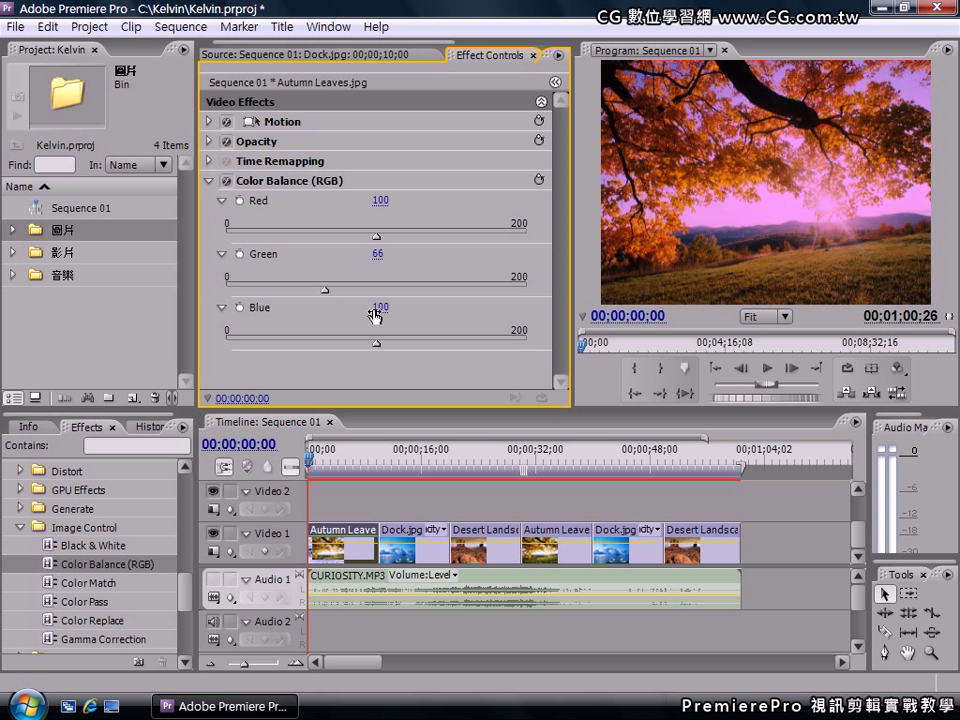
pyautogui.moveTo(380, 343); pyautogui.dragTo(422, 342)
pyautogui.click(539, 180)
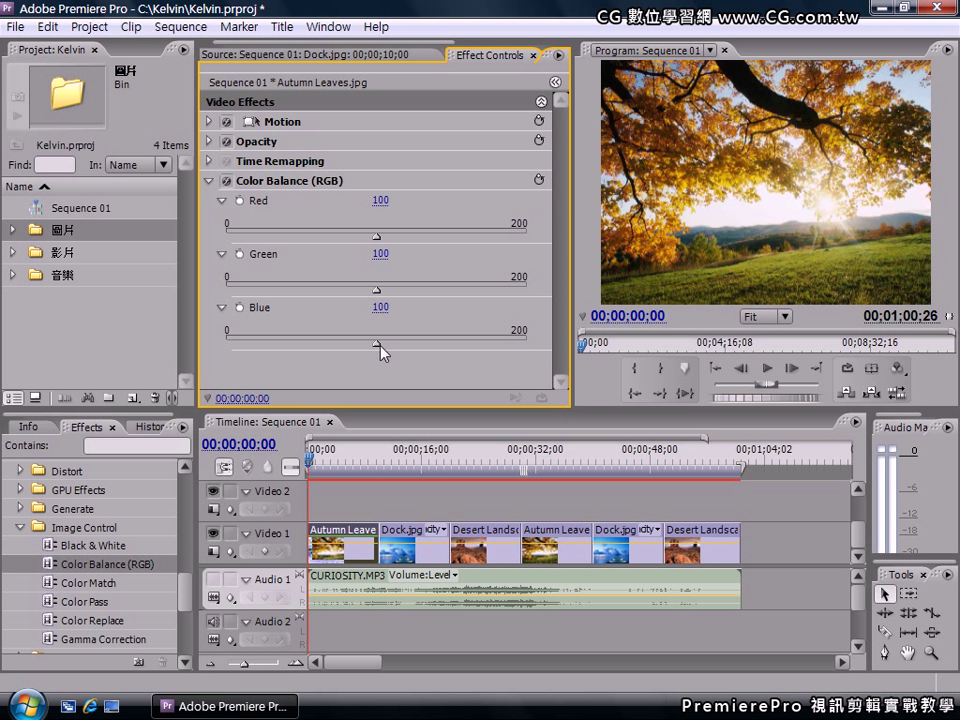
pyautogui.moveTo(380, 344); pyautogui.dragTo(313, 345)
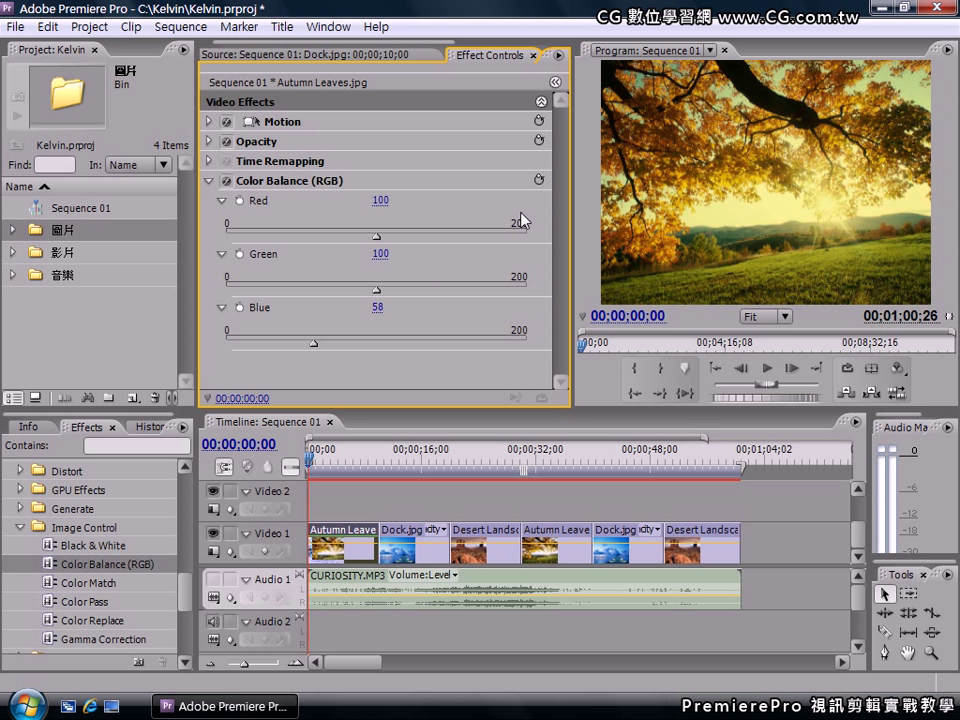
pyautogui.click(539, 180)
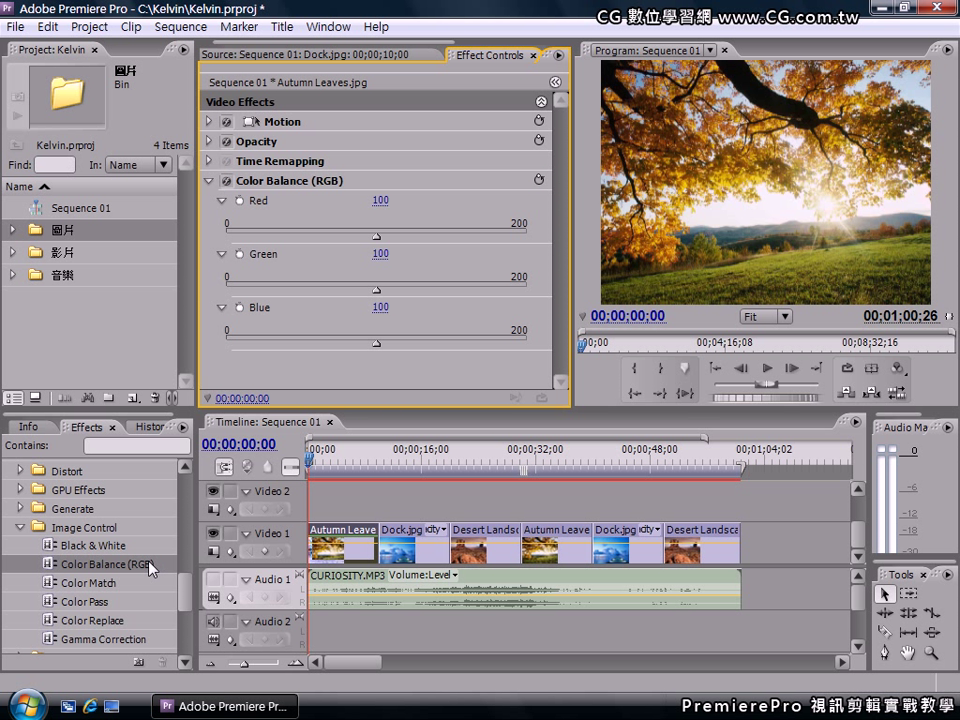
pyautogui.scroll(-3, 107, 578)
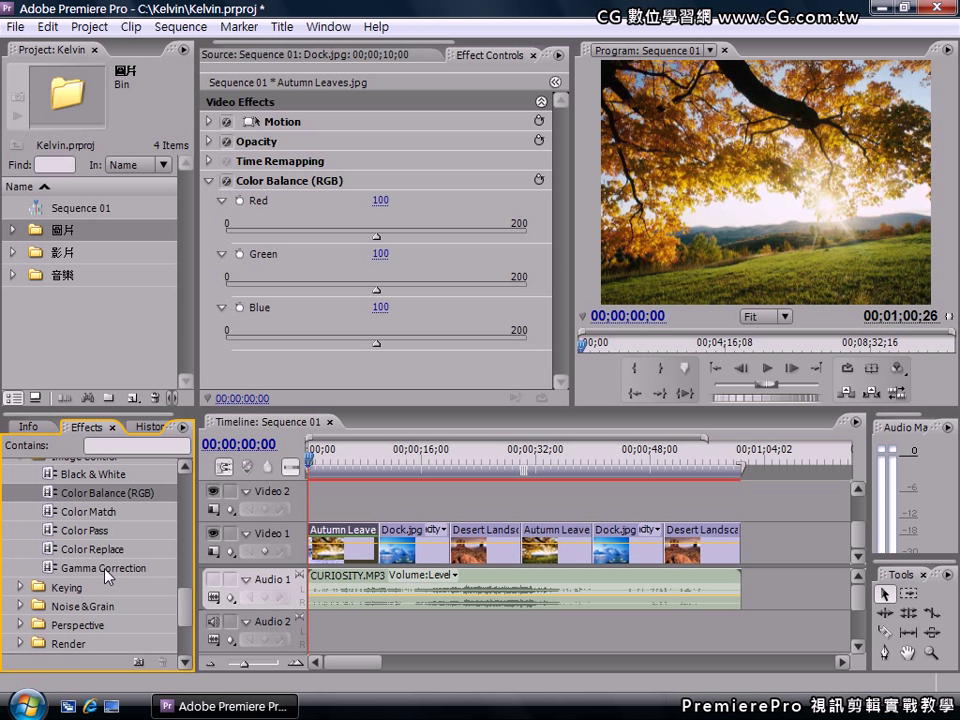
pyautogui.click(107, 572)
pyautogui.click(92, 550)
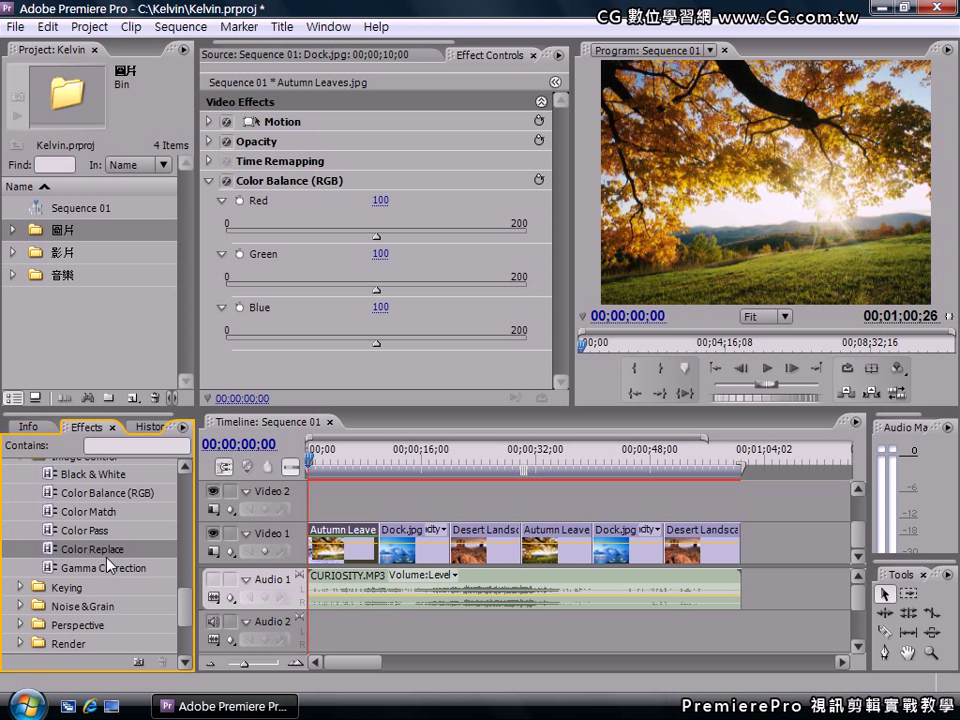
pyautogui.click(127, 570)
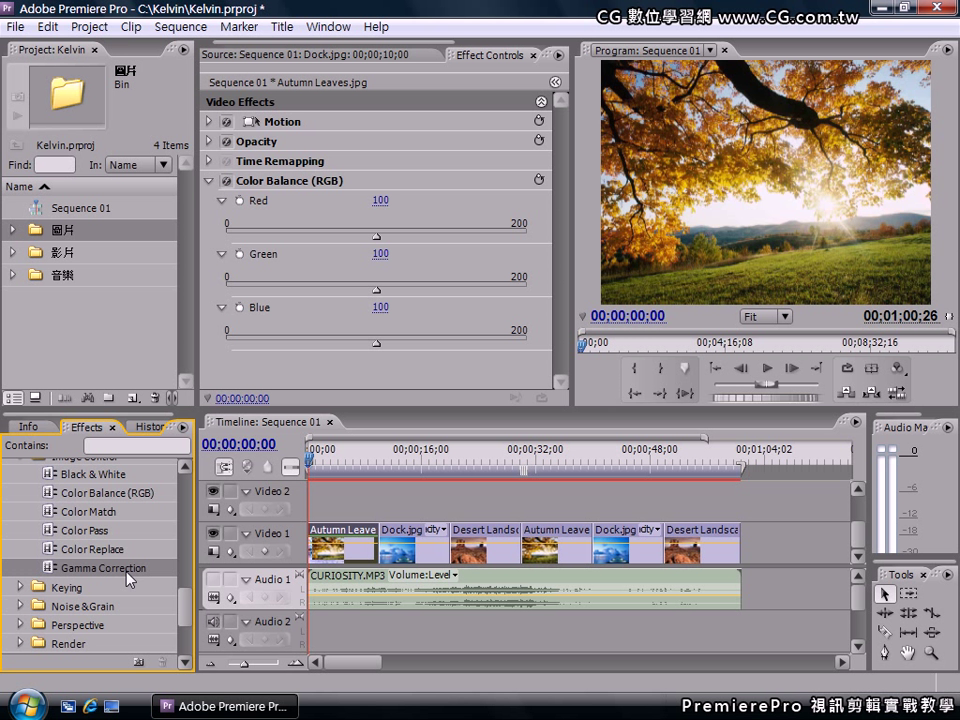
pyautogui.click(229, 198)
pyautogui.click(210, 181)
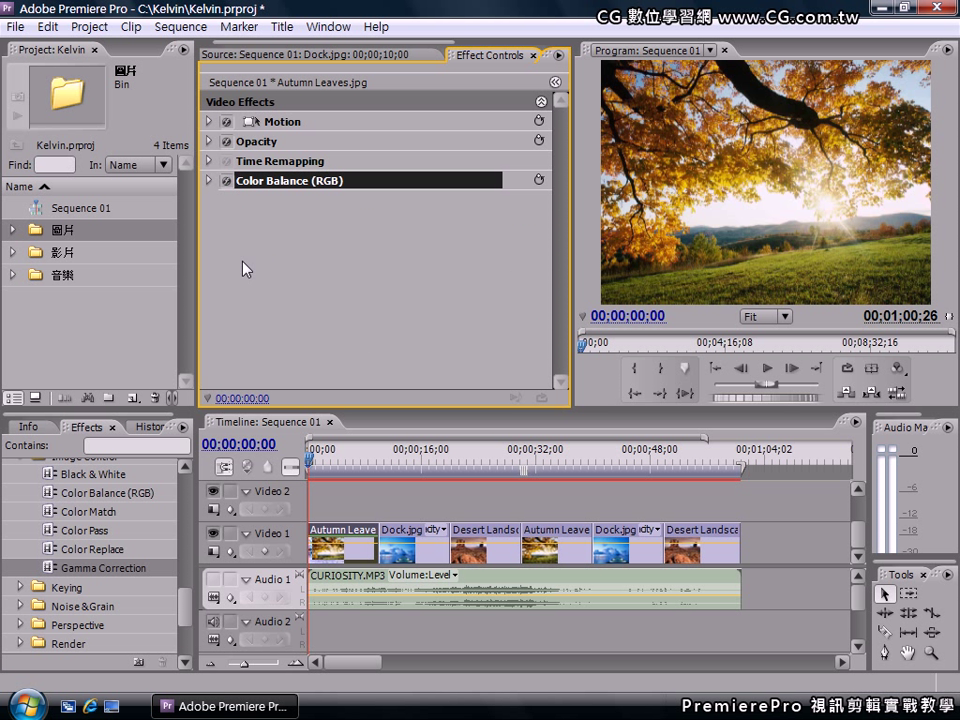
pyautogui.press('Delete')
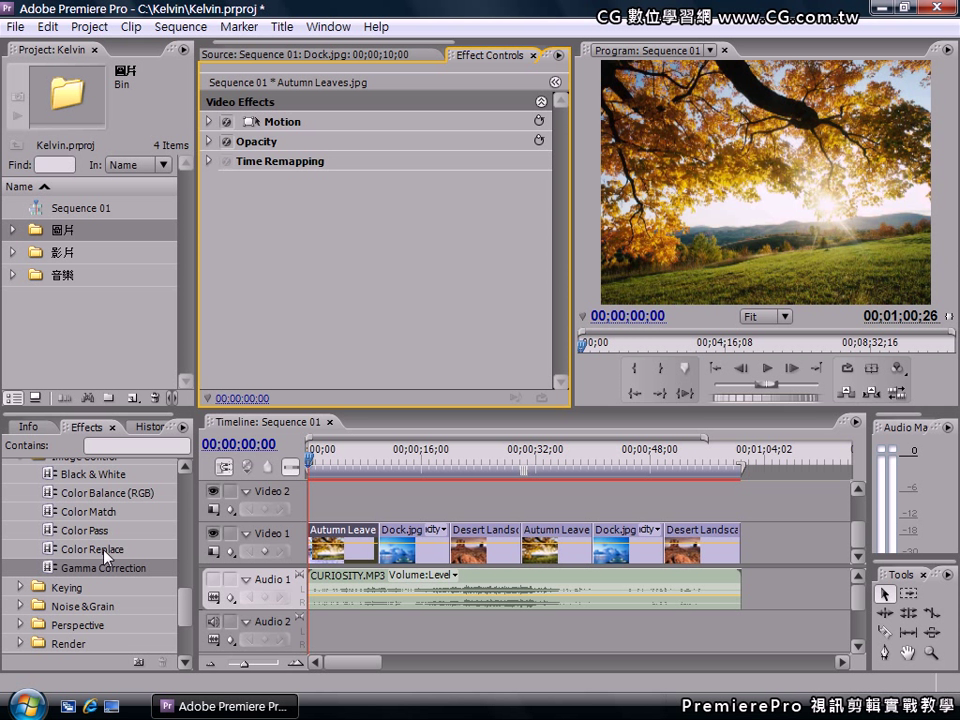
# Apply Gamma Correction to Autumn Leaves.jpg, adjust its Gamma slider, and leave Gamma at 10
pyautogui.moveTo(97, 569); pyautogui.dragTo(257, 216)
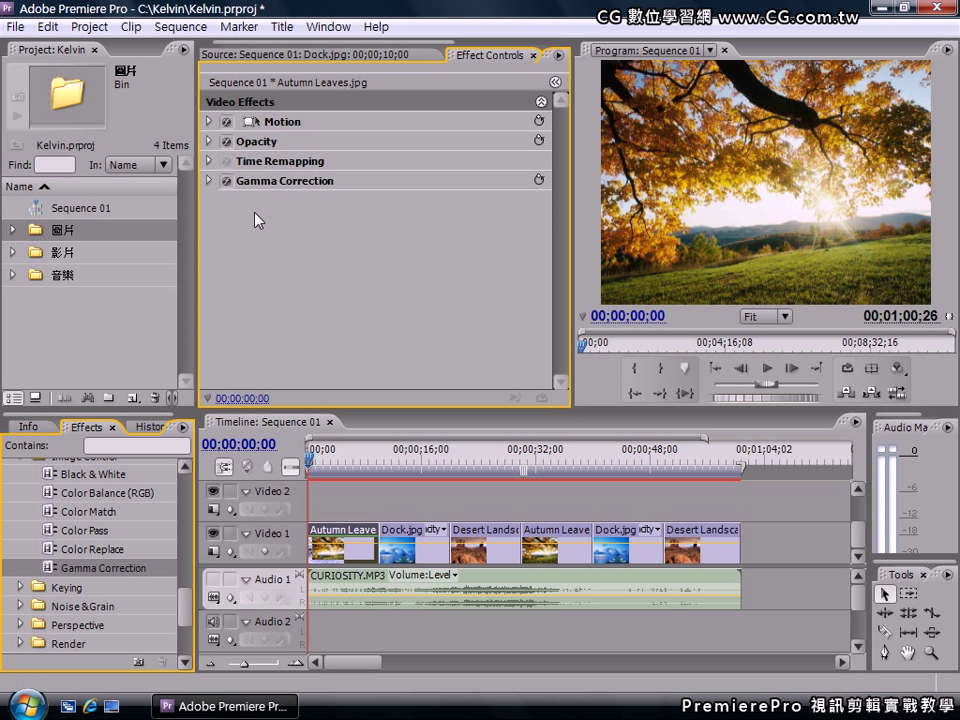
pyautogui.click(209, 180)
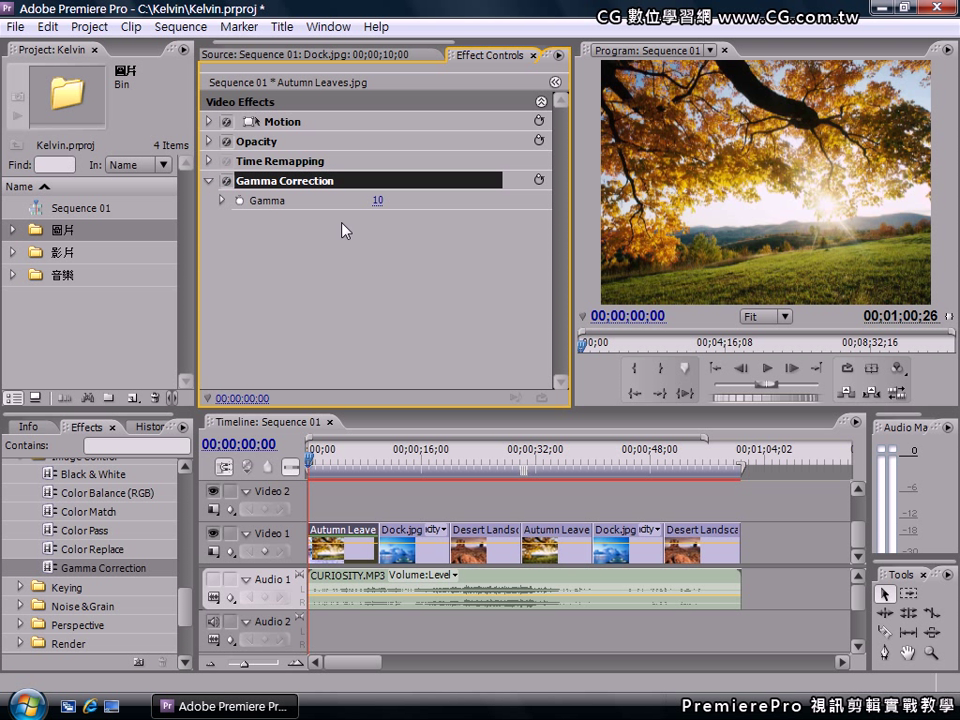
pyautogui.click(222, 200)
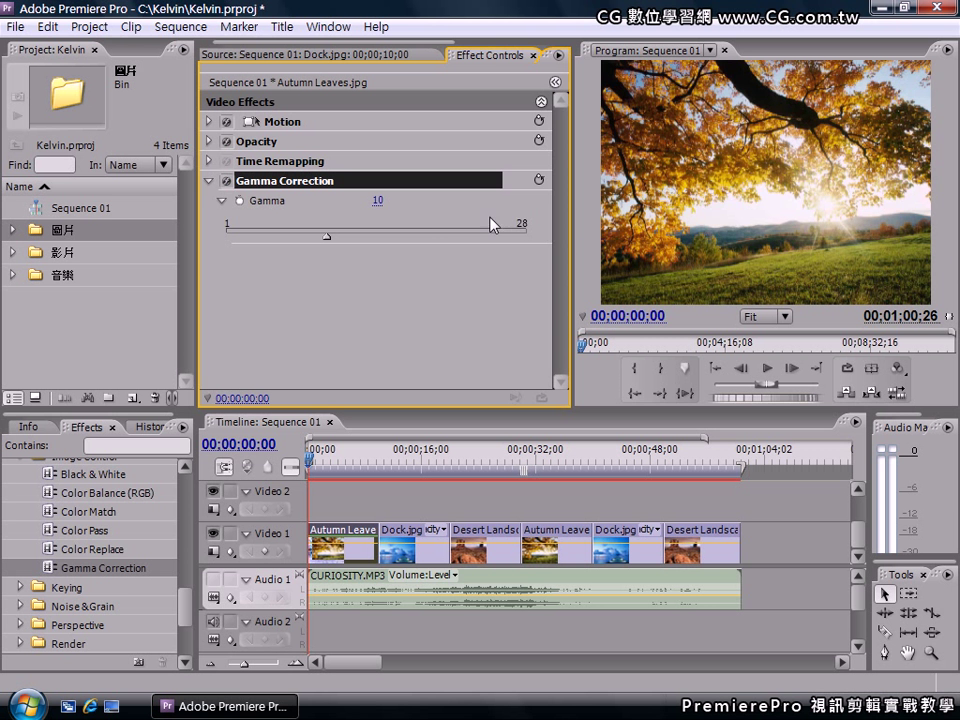
pyautogui.moveTo(330, 240)
pyautogui.mouseDown()
pyautogui.moveTo(388, 240)
pyautogui.moveTo(292, 236)
pyautogui.moveTo(323, 243)
pyautogui.mouseUp()
pyautogui.moveTo(184, 615); pyautogui.dragTo(184, 592)
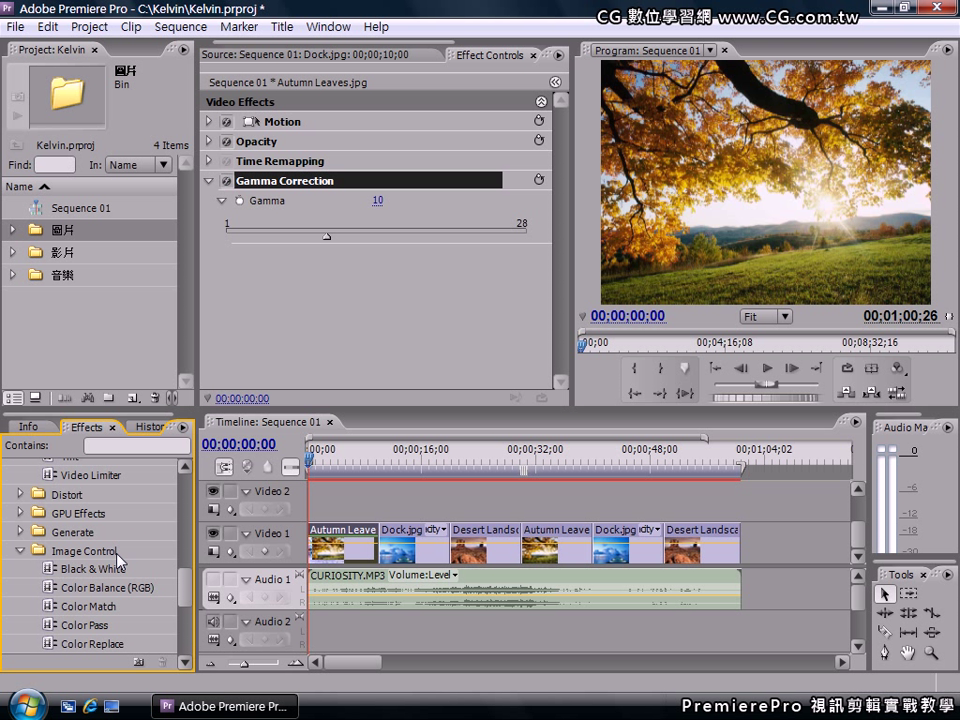